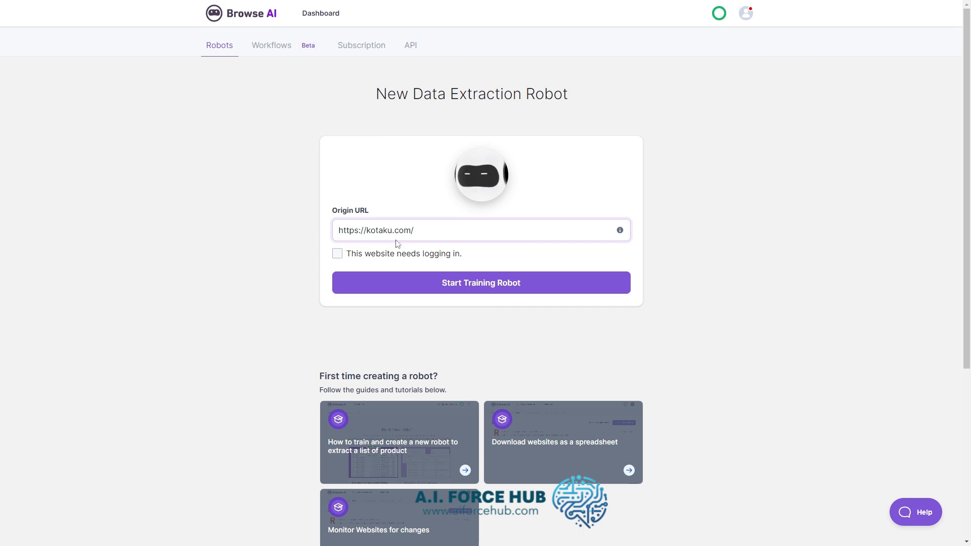
pyautogui.click(338, 254)
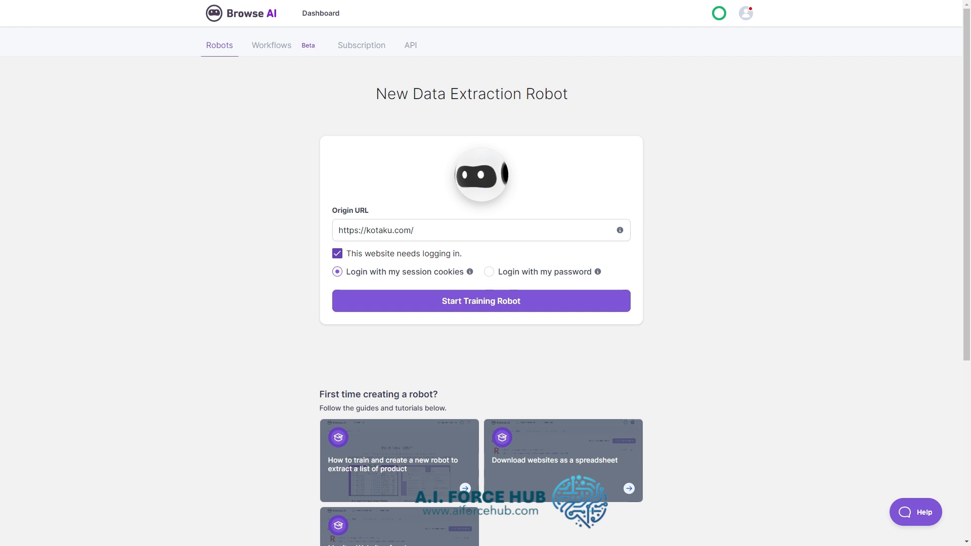
pyautogui.click(338, 255)
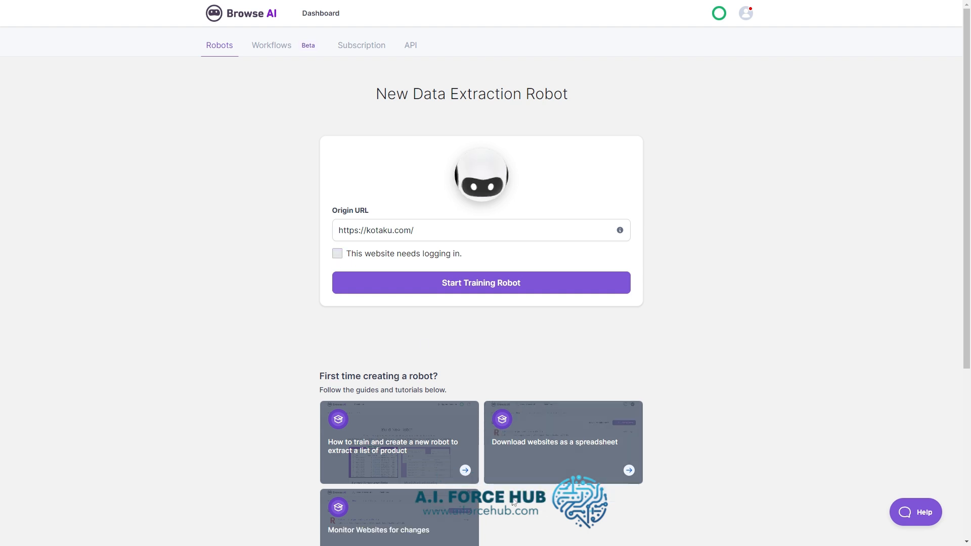
pyautogui.click(500, 284)
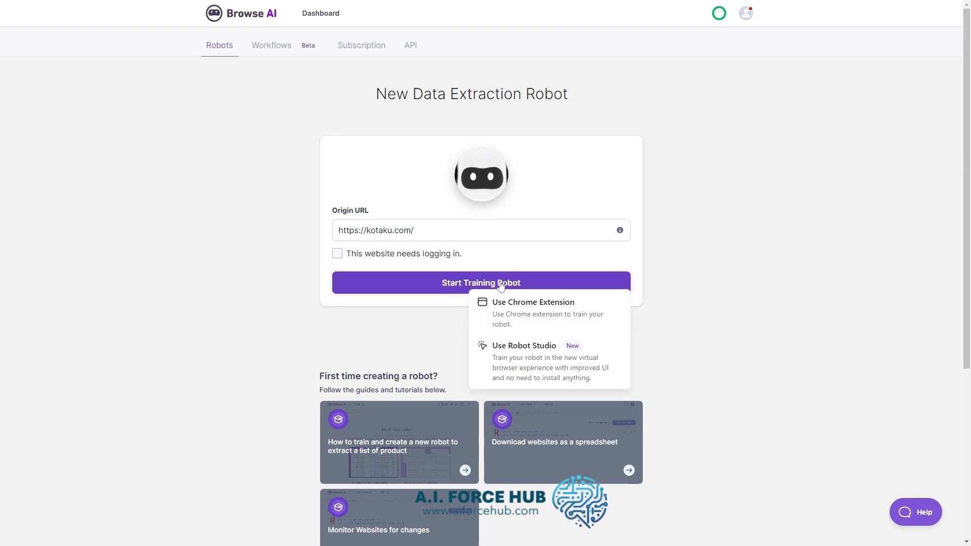
pyautogui.click(499, 320)
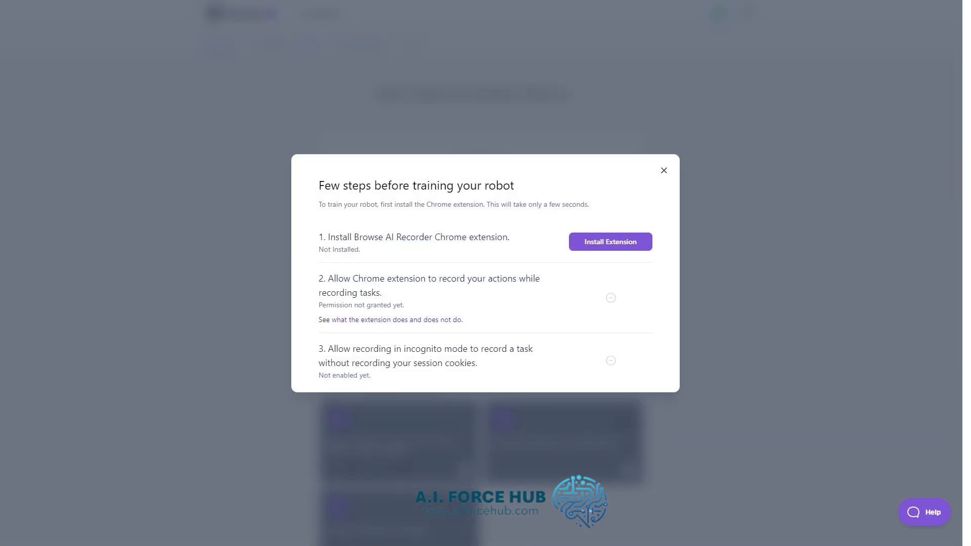
pyautogui.click(610, 242)
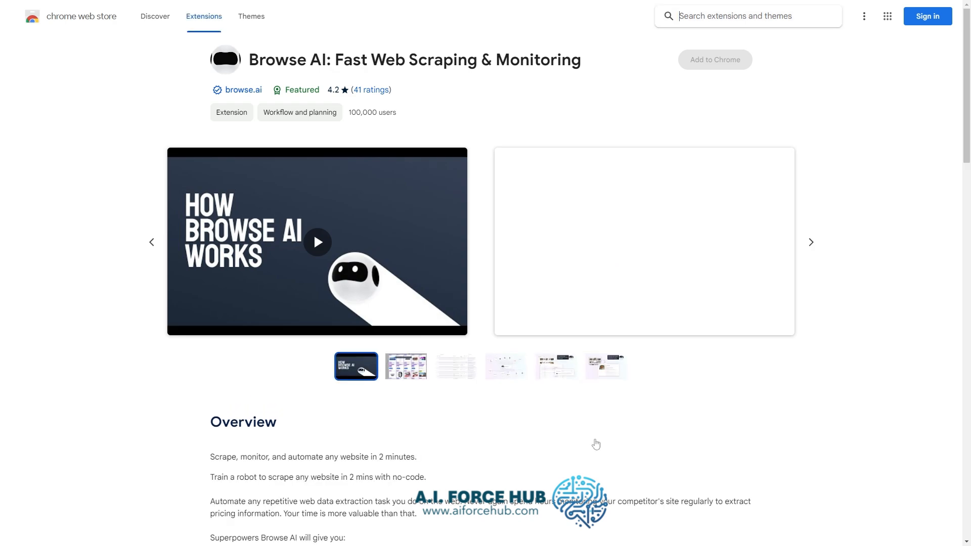
pyautogui.click(715, 59)
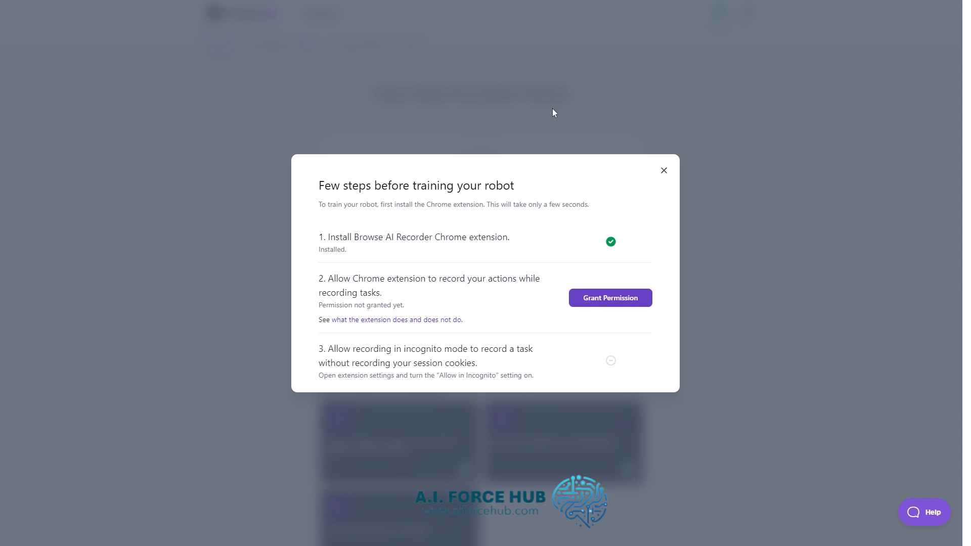
# - Grant the Browse AI extension permission to record actions and allow it in Incognito mode
pyautogui.click(534, 93)
pyautogui.click(611, 359)
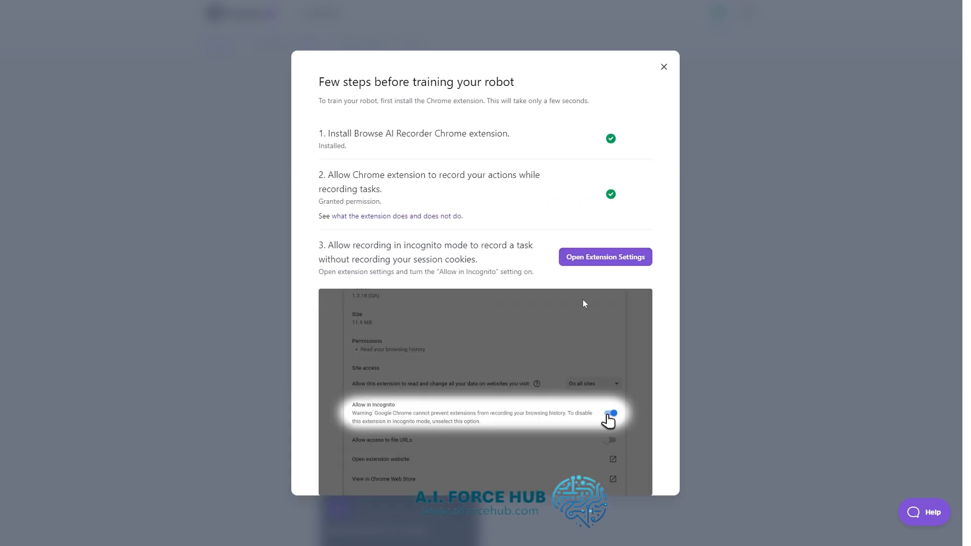
pyautogui.click(601, 260)
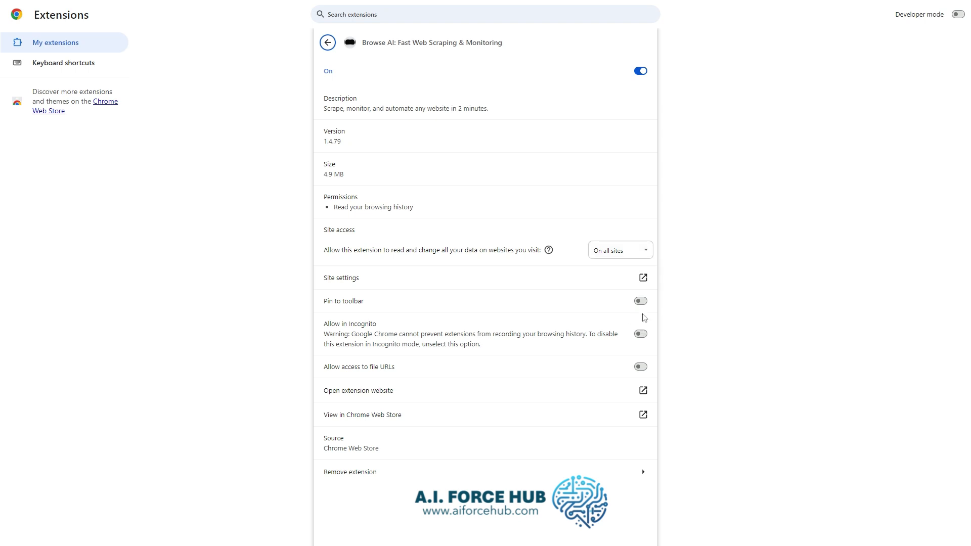
pyautogui.click(641, 336)
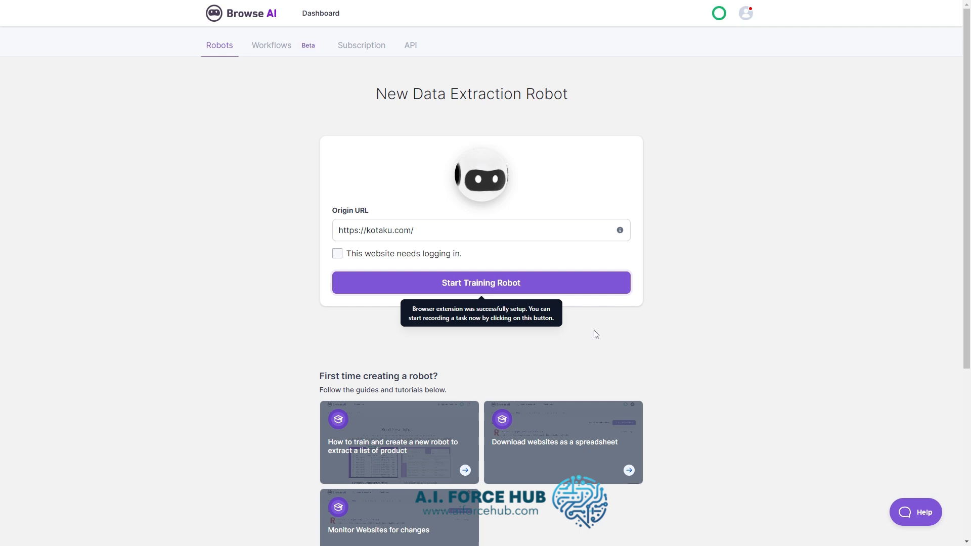
# - Start the robot training session on the Kotaku site with the Chrome extension
pyautogui.click(481, 286)
pyautogui.click(532, 307)
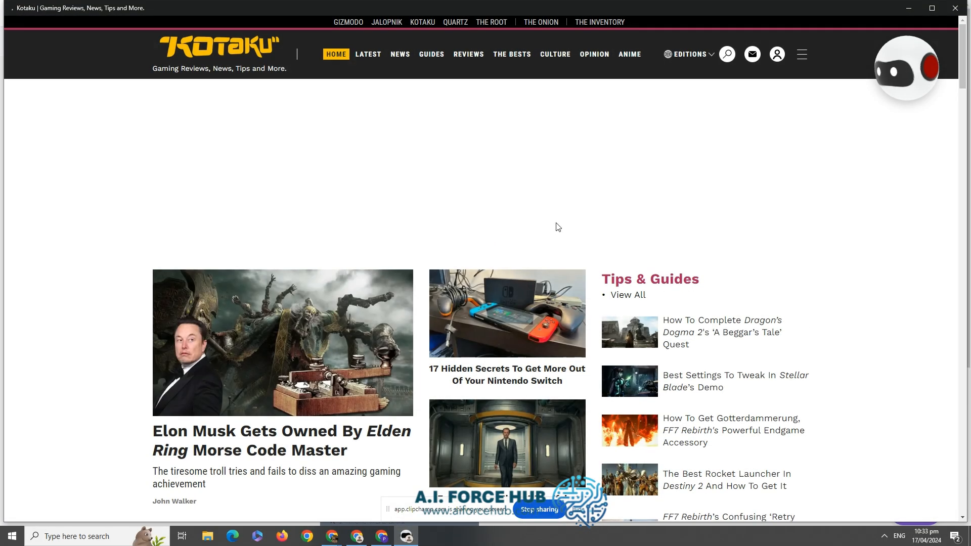
pyautogui.scroll(-3, 556, 238)
pyautogui.scroll(3, 555, 243)
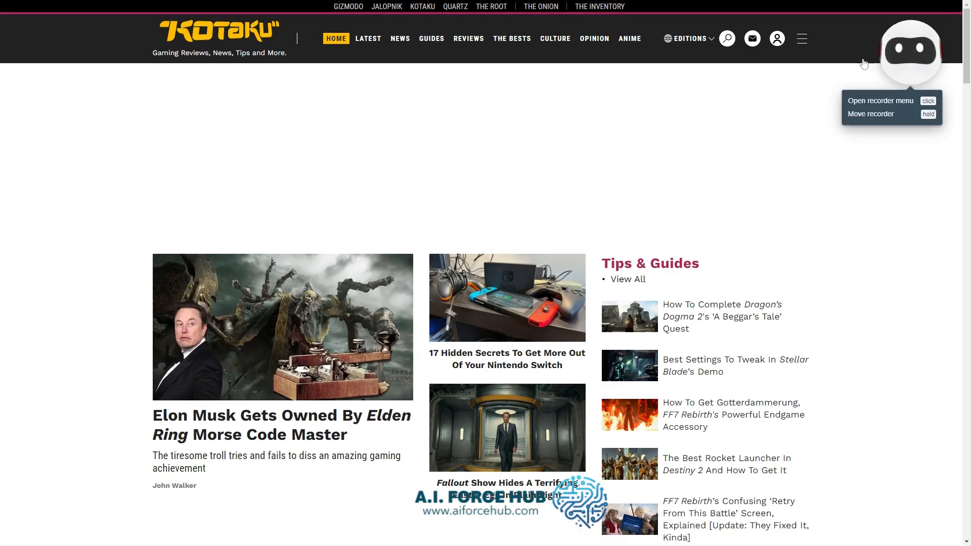
pyautogui.click(913, 76)
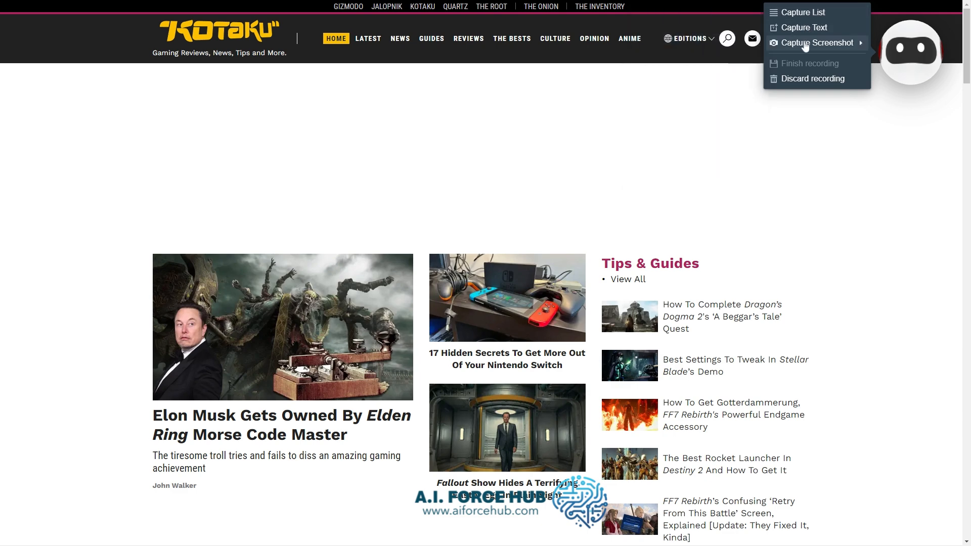
pyautogui.moveTo(806, 47)
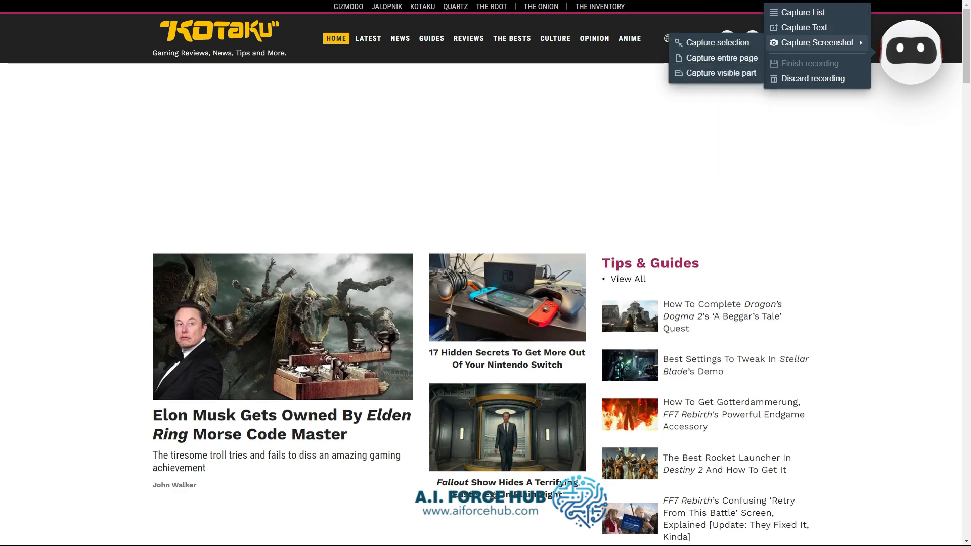
pyautogui.click(551, 278)
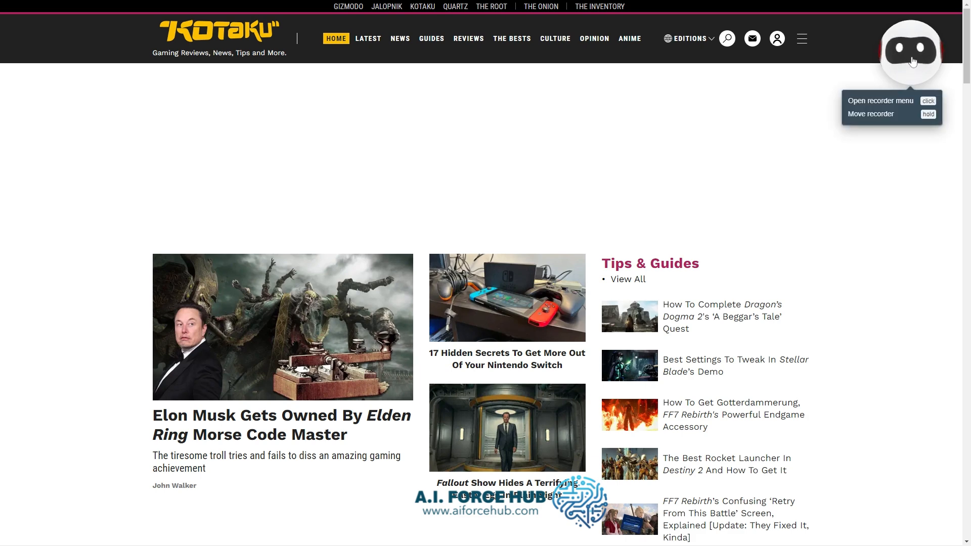
# - Capture a list from the lead story block, choosing the visible text of its headline, and finish the text selection
pyautogui.click(904, 72)
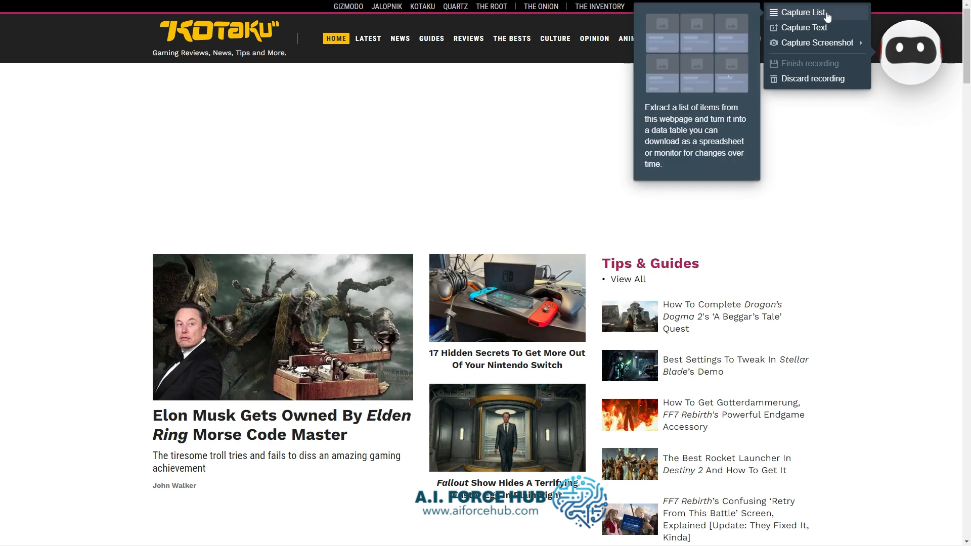
pyautogui.click(822, 13)
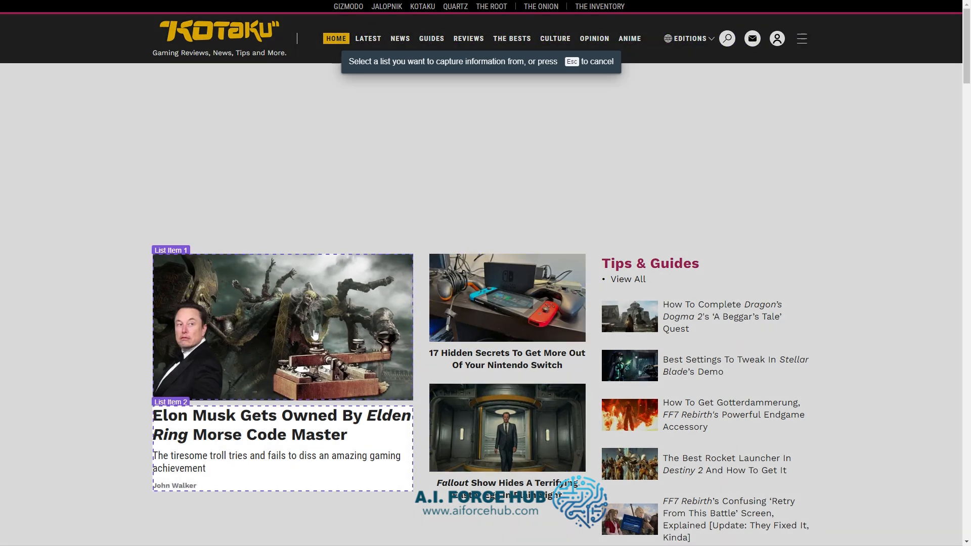
pyautogui.click(309, 332)
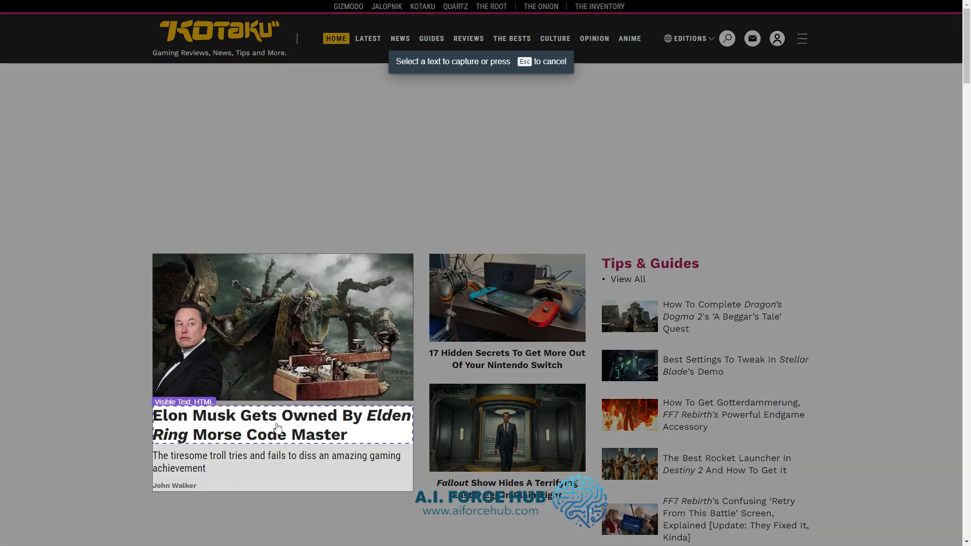
pyautogui.click(276, 429)
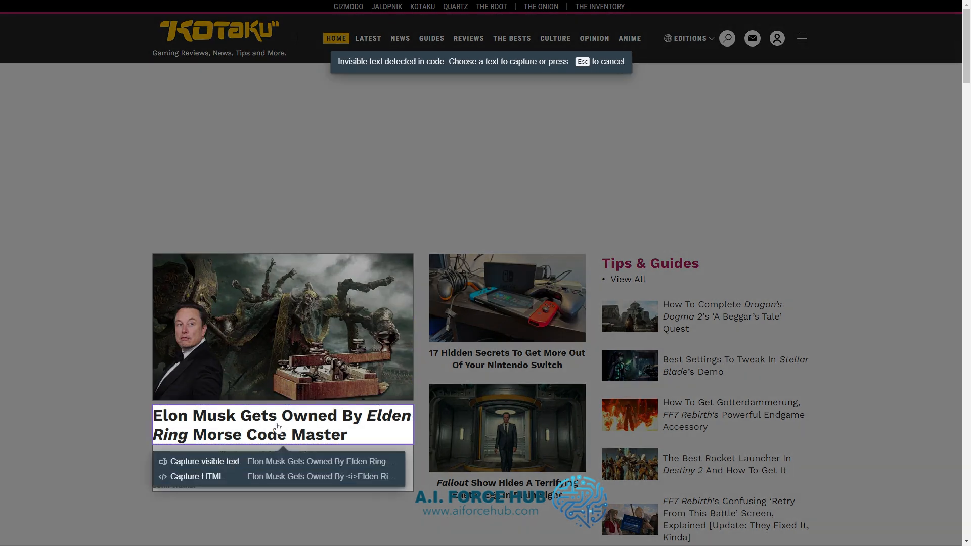
pyautogui.click(248, 461)
pyautogui.scroll(-1, 248, 462)
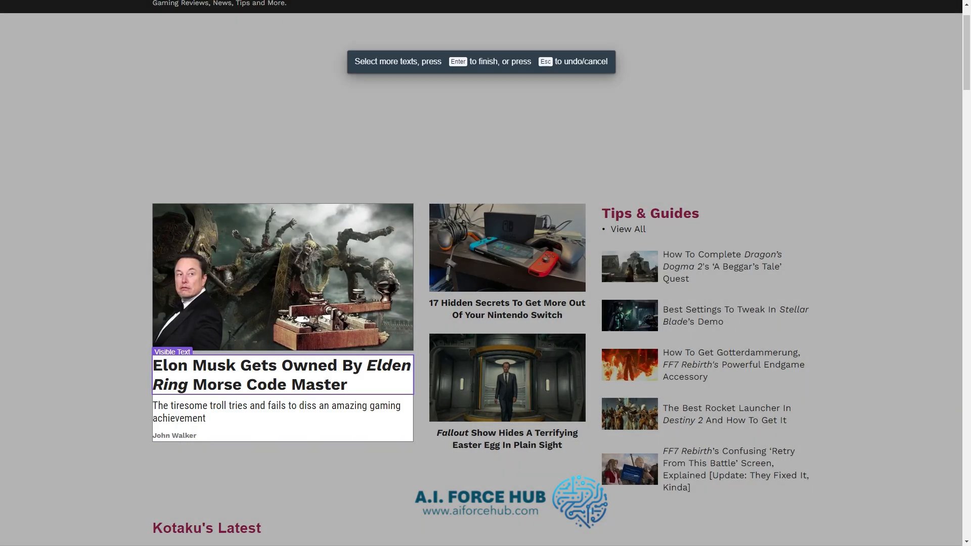
pyautogui.press('Return')
# - Label the captured headline text "News update"
pyautogui.write('B')
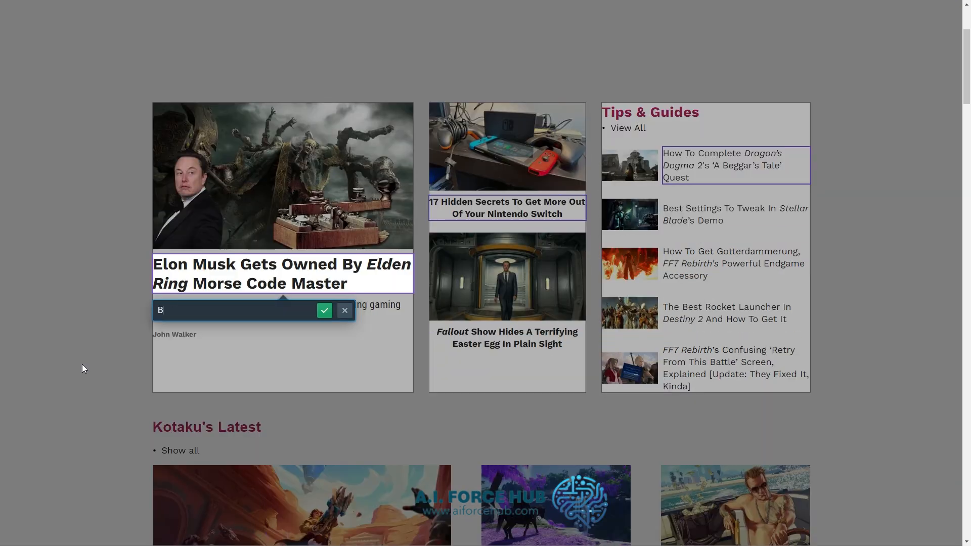
pyautogui.press('BackSpace')
pyautogui.write('News update')
pyautogui.click(325, 310)
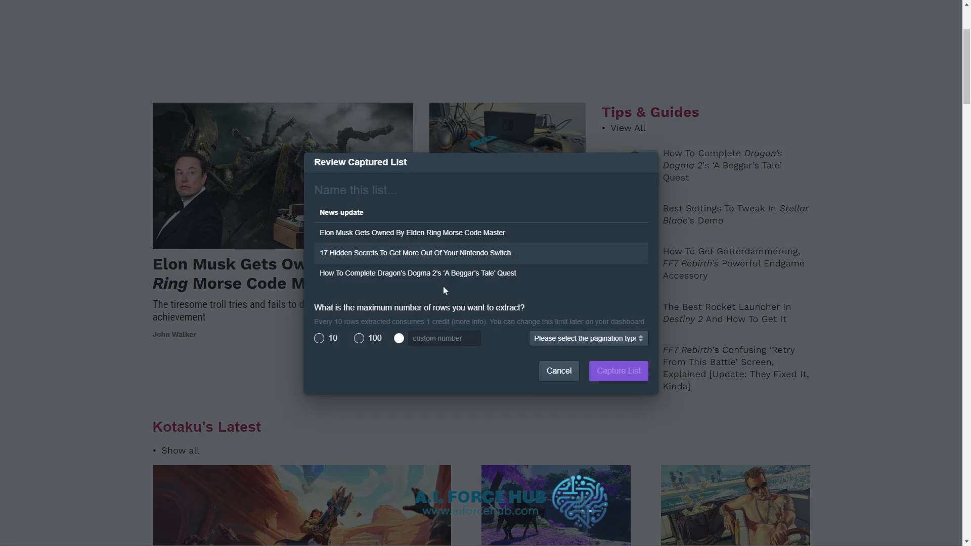
# - Name the captured list "News"
pyautogui.moveTo(321, 210); pyautogui.dragTo(369, 214)
pyautogui.click(384, 215)
pyautogui.click(356, 190)
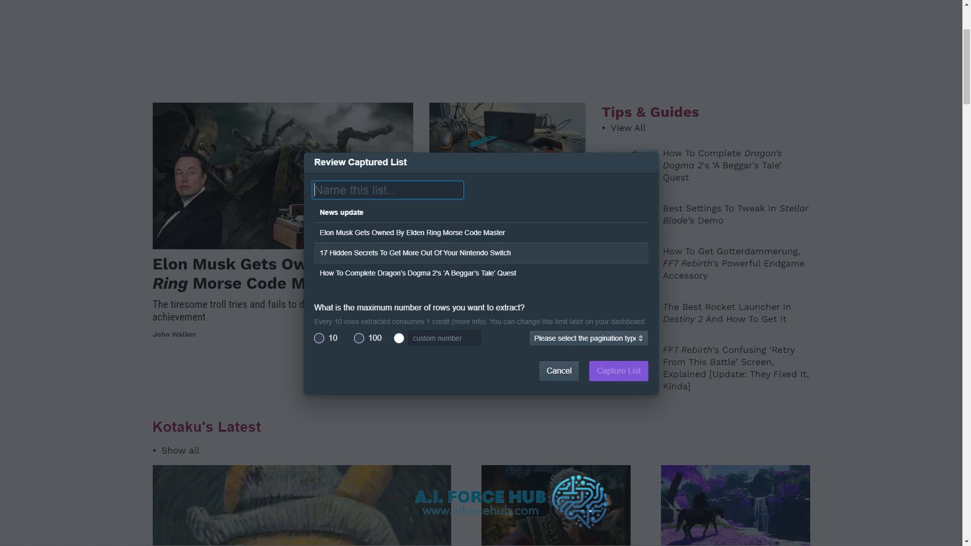
pyautogui.write('News')
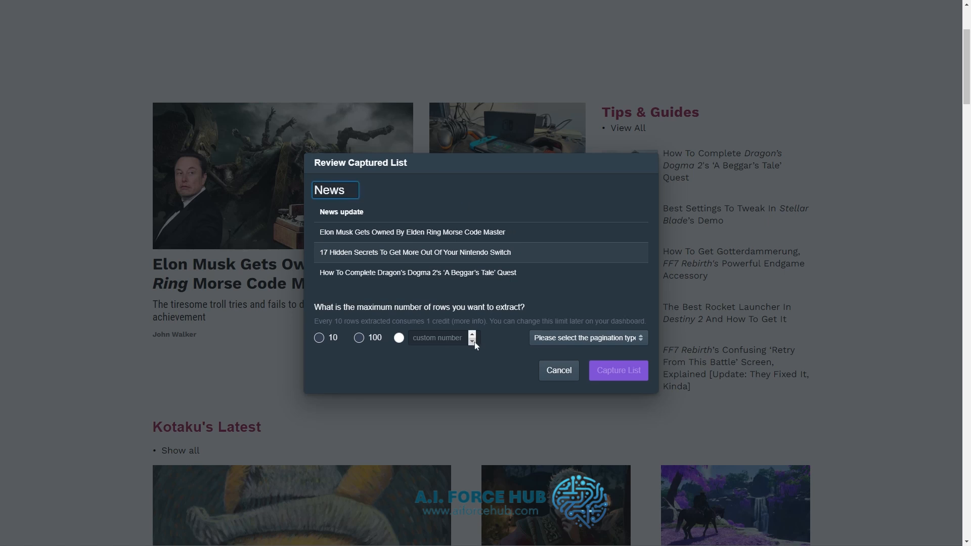
# - Capture the list with a maximum of 10 rows and the pagination type "There are no more items to load"
pyautogui.click(319, 338)
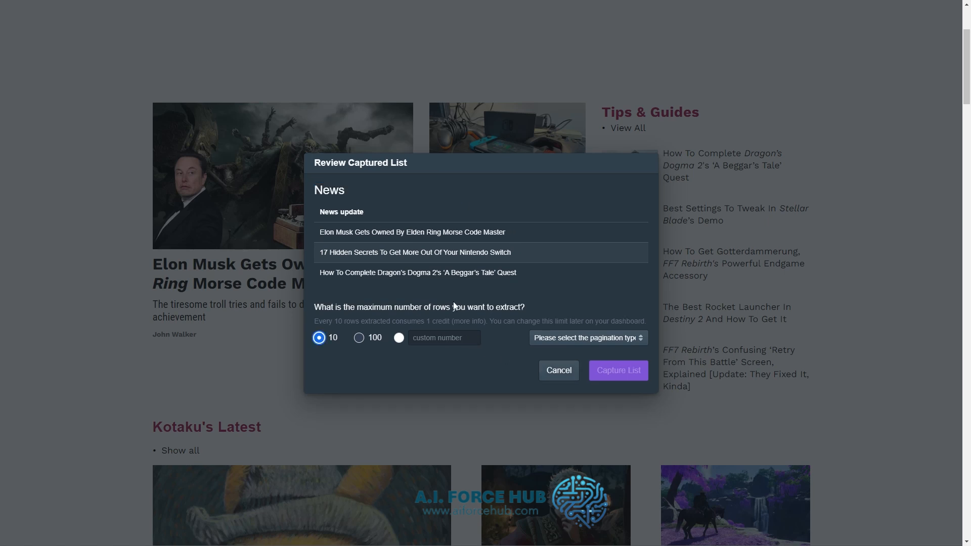
pyautogui.click(358, 339)
pyautogui.click(320, 339)
pyautogui.scroll(3, 349, 339)
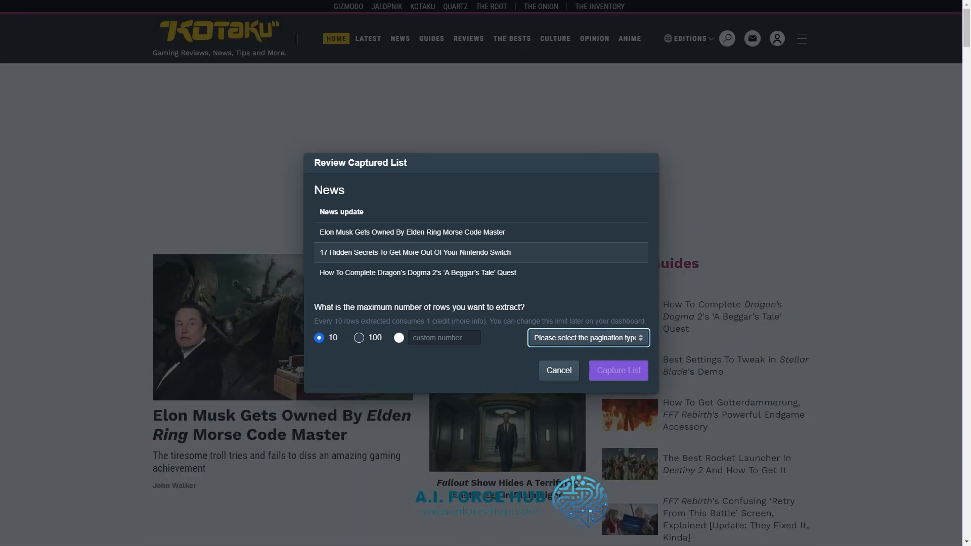
pyautogui.click(575, 346)
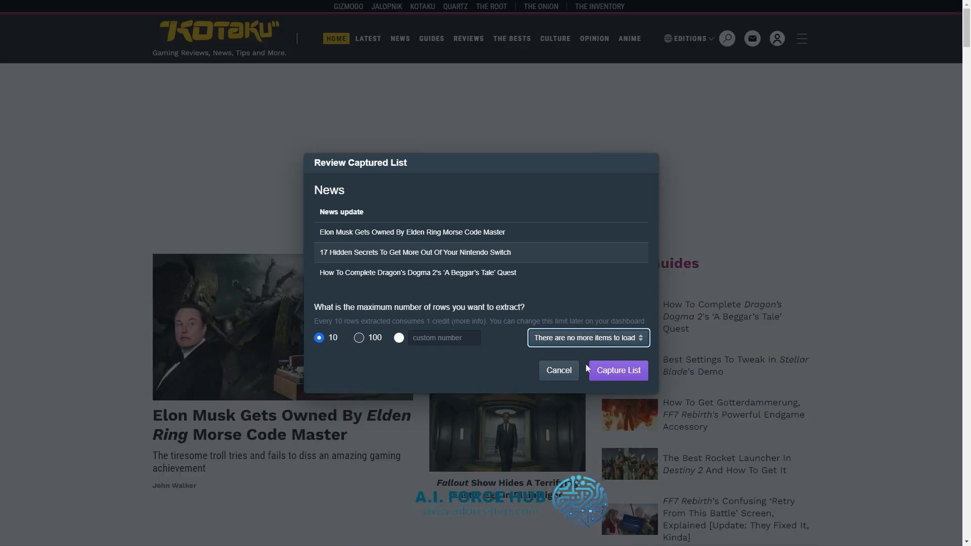
pyautogui.click(628, 372)
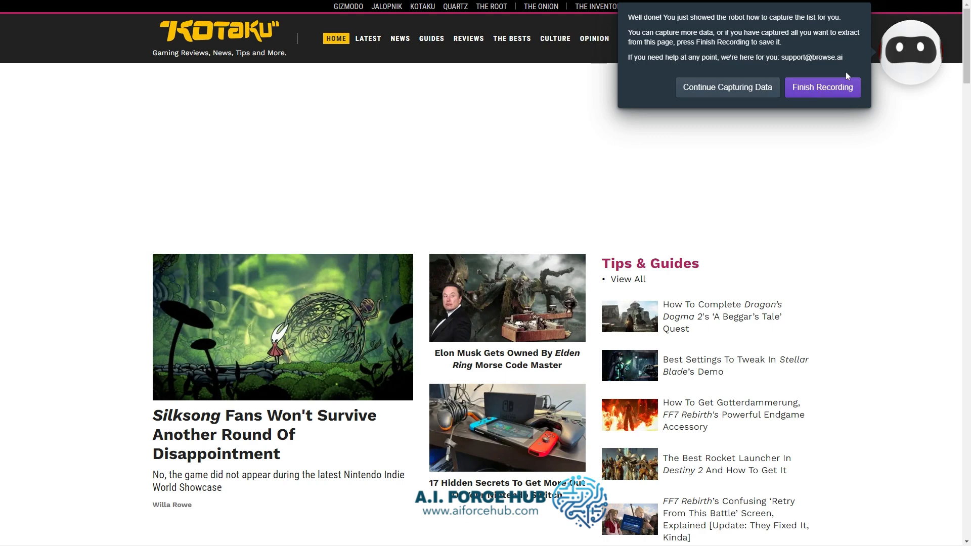
# - Finish the recording and save the robot under the name "Kotaku gaming news"
pyautogui.click(836, 88)
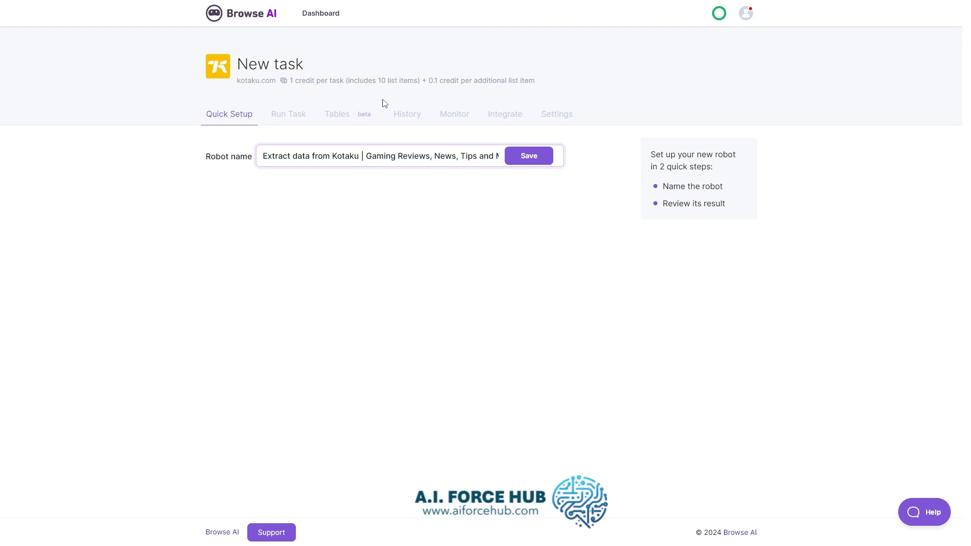
pyautogui.tripleClick(347, 161)
pyautogui.write('K')
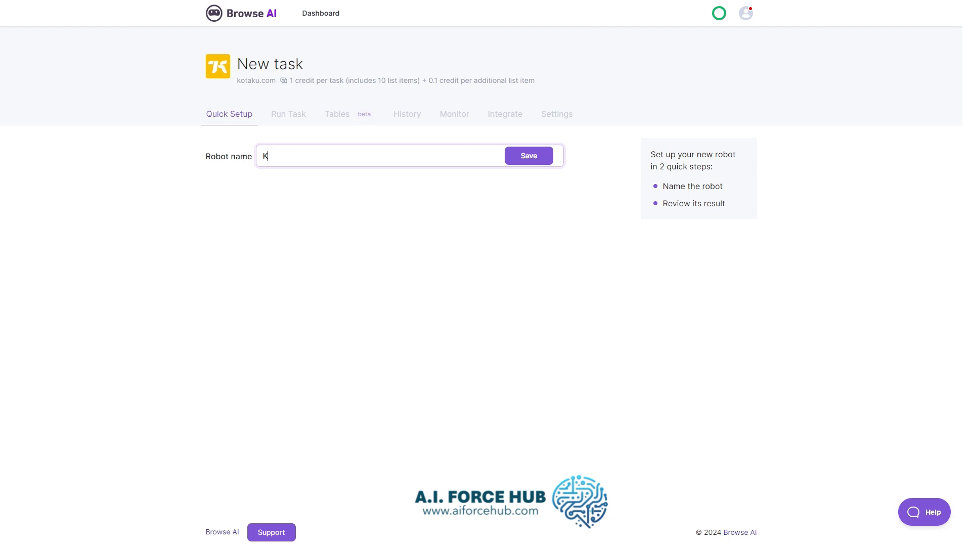
pyautogui.write('otaku gaming news')
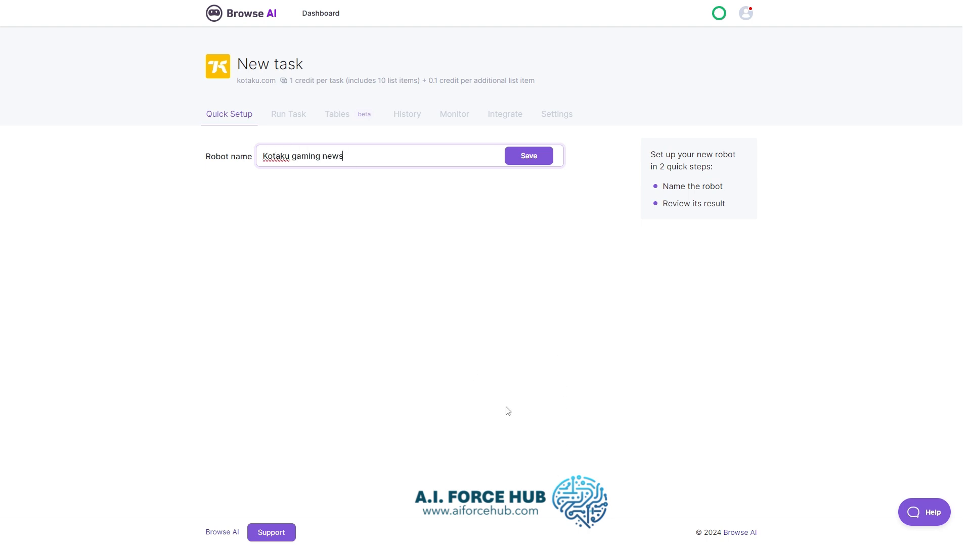
pyautogui.click(532, 157)
# - Review the extracted News table and final screen, and approve the task results as looking good
pyautogui.scroll(-1, 550, 293)
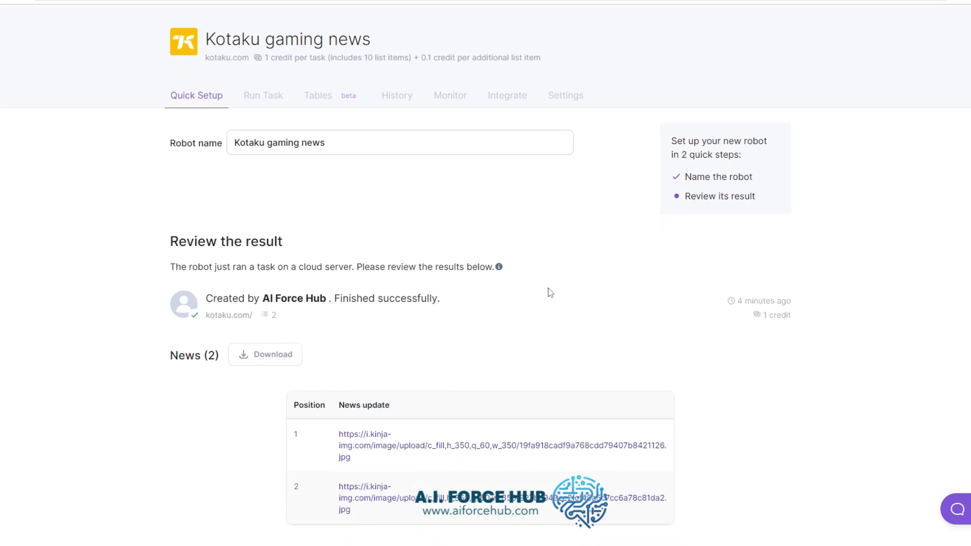
pyautogui.scroll(-2, 551, 292)
pyautogui.scroll(-3, 549, 291)
pyautogui.scroll(2, 548, 290)
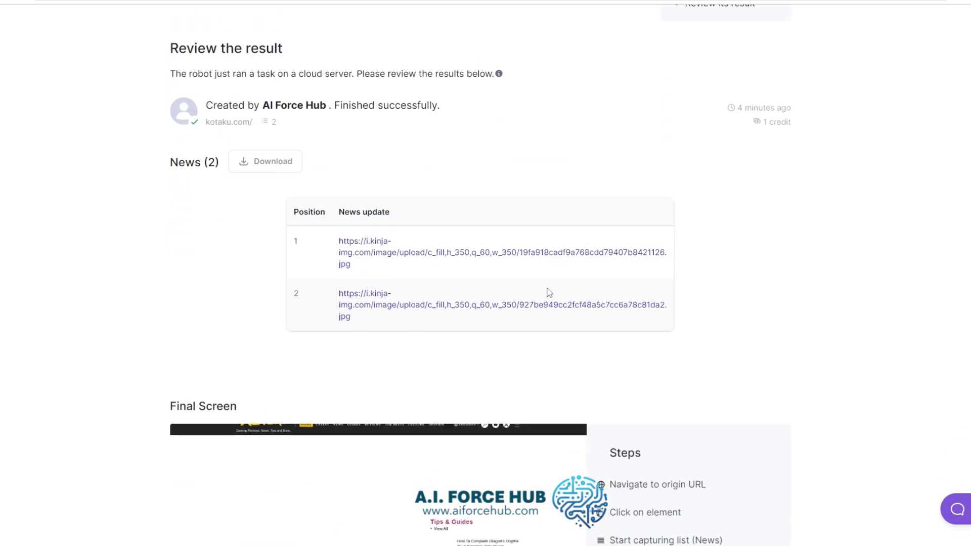
pyautogui.doubleClick(292, 270)
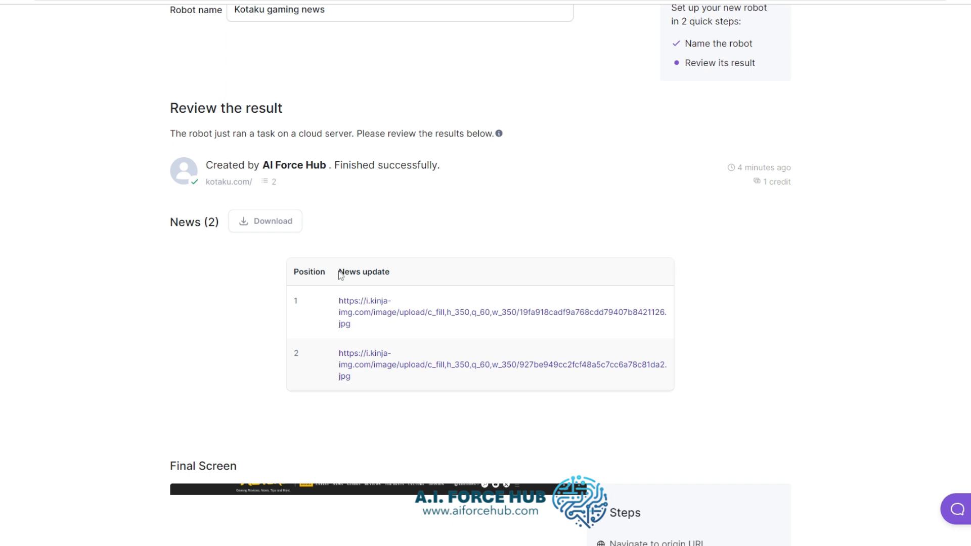
pyautogui.moveTo(339, 273); pyautogui.dragTo(386, 273)
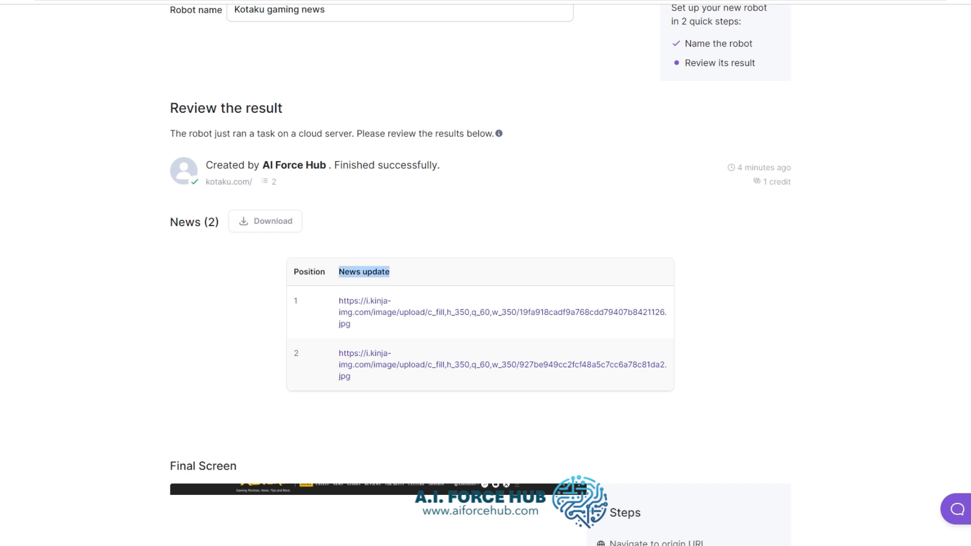
pyautogui.click(412, 250)
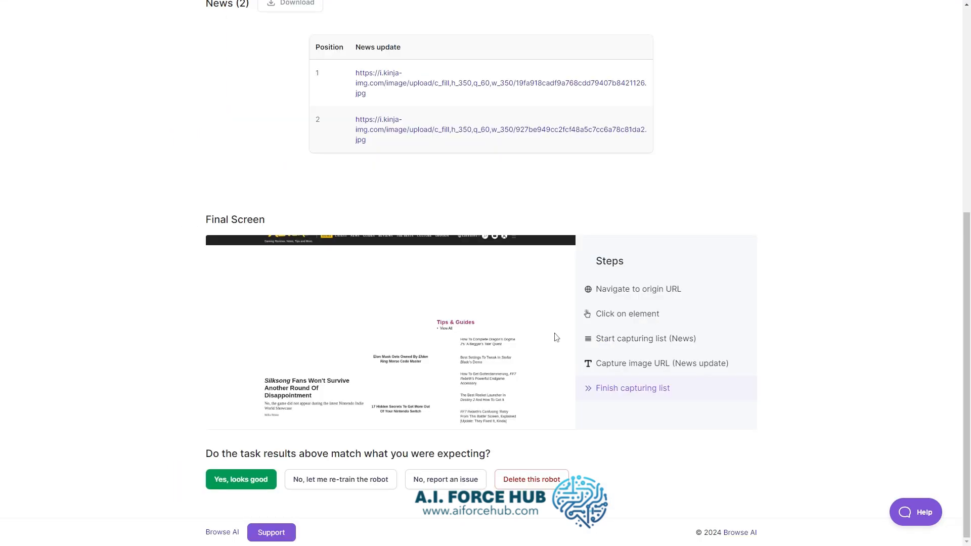
pyautogui.scroll(1, 557, 332)
pyautogui.scroll(-1, 559, 330)
pyautogui.click(256, 478)
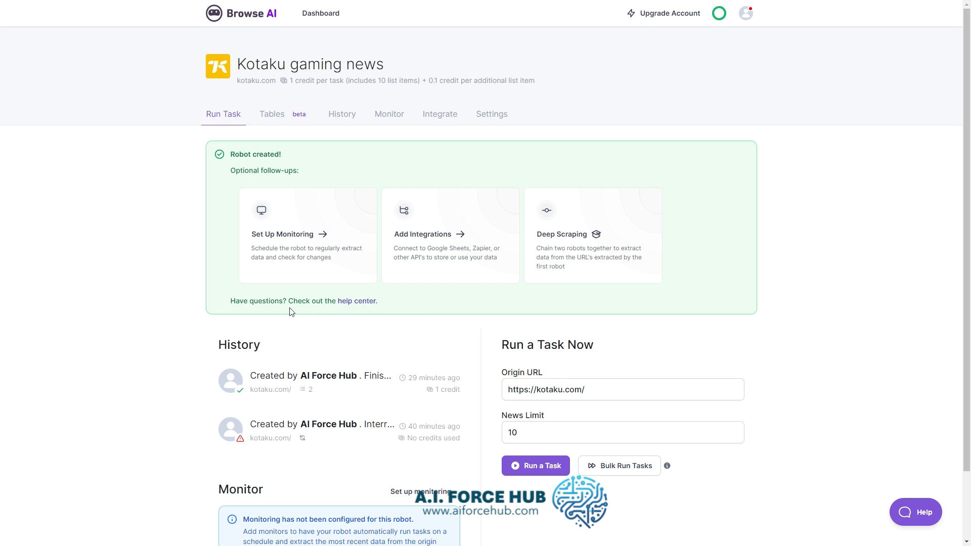
# - Start setting up monitoring for the robot and schedule the new monitor to run once every 1 week
pyautogui.click(293, 255)
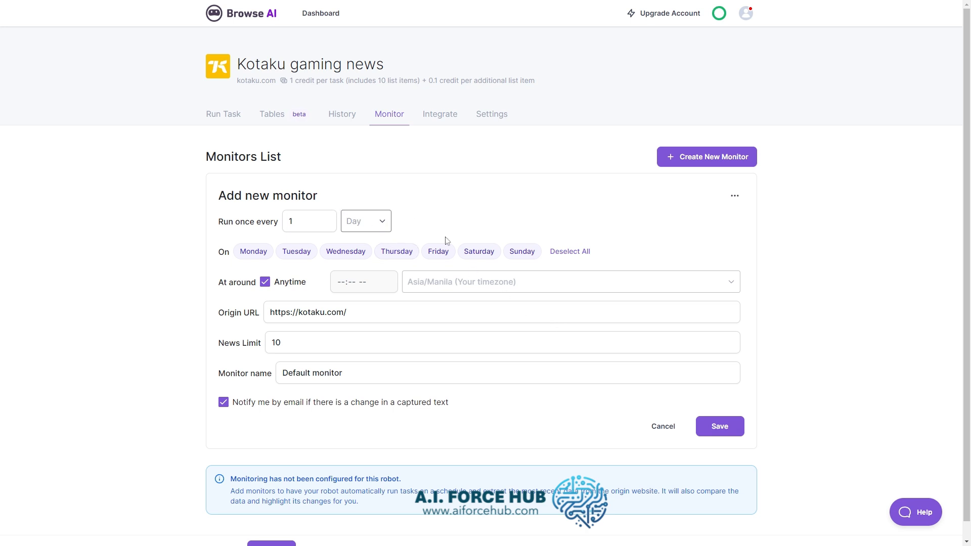
pyautogui.click(377, 223)
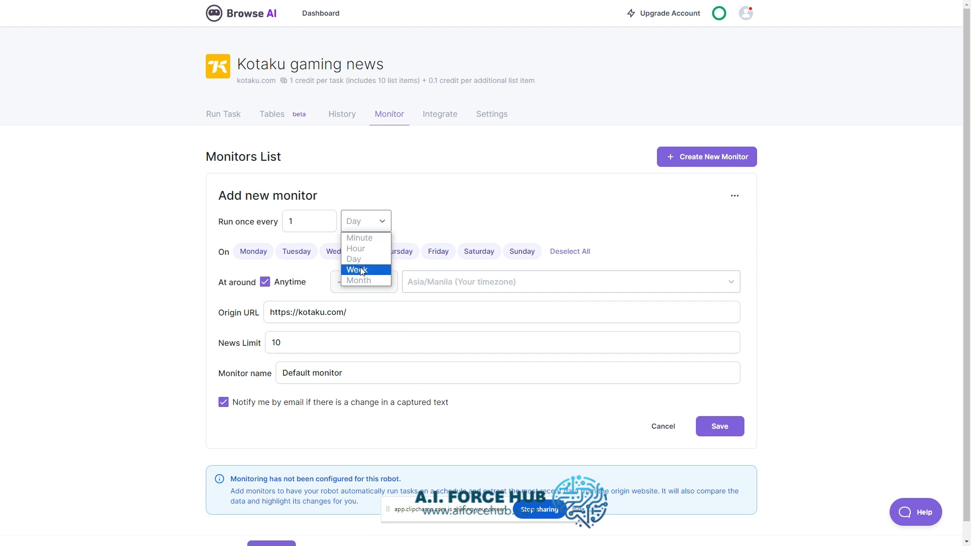
pyautogui.click(511, 527)
pyautogui.click(383, 222)
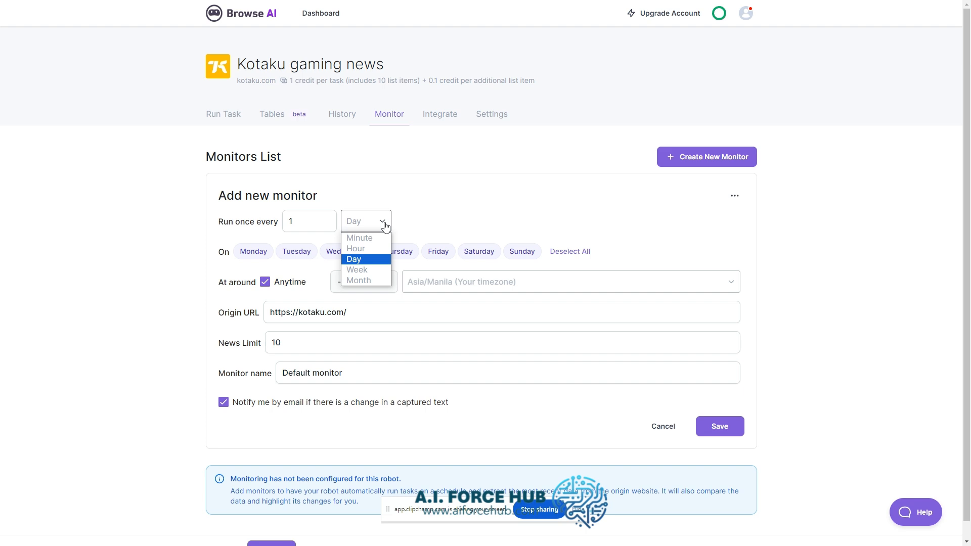
pyautogui.click(371, 271)
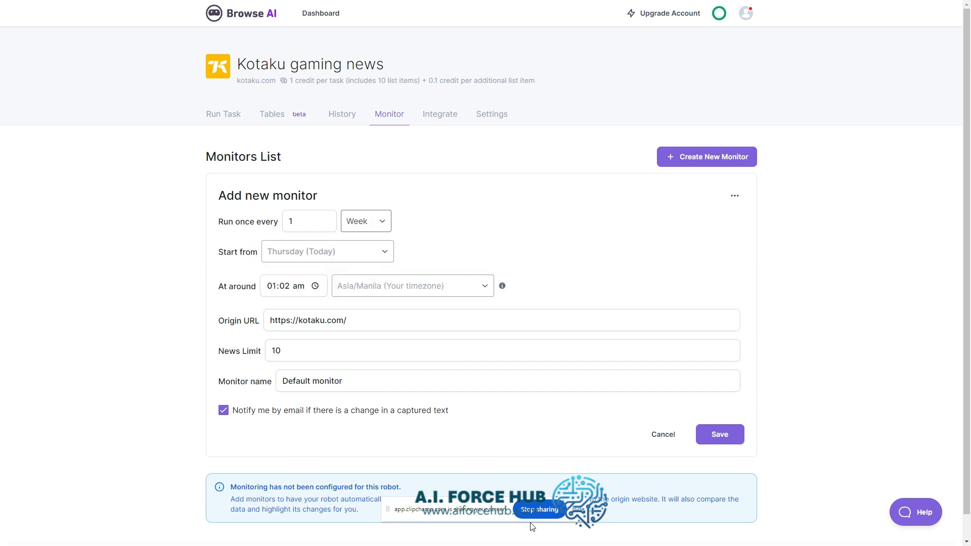
# - Set the monitor to start from Thursday (Today) at around 01:30 am
pyautogui.click(325, 258)
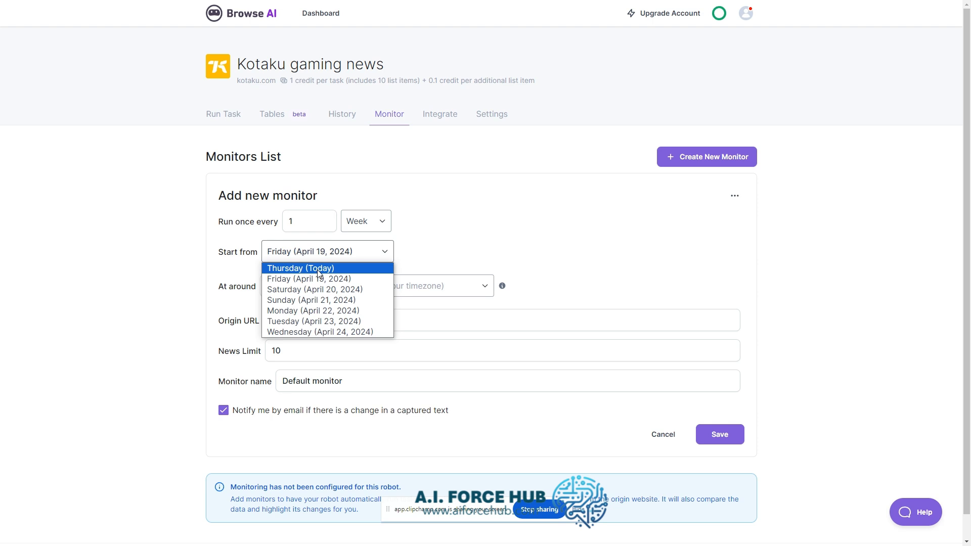
pyautogui.click(303, 268)
pyautogui.click(285, 286)
pyautogui.write('30 am')
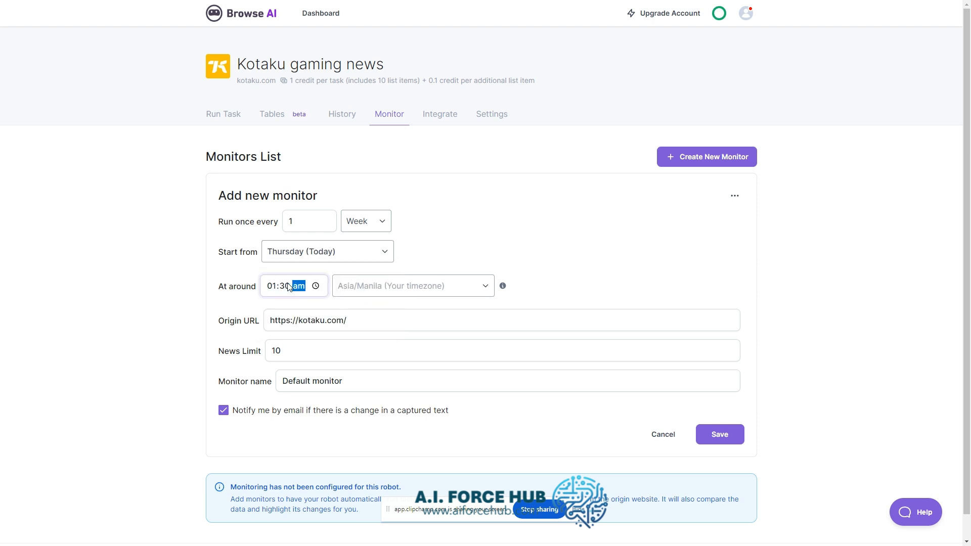
pyautogui.click(476, 286)
pyautogui.click(478, 284)
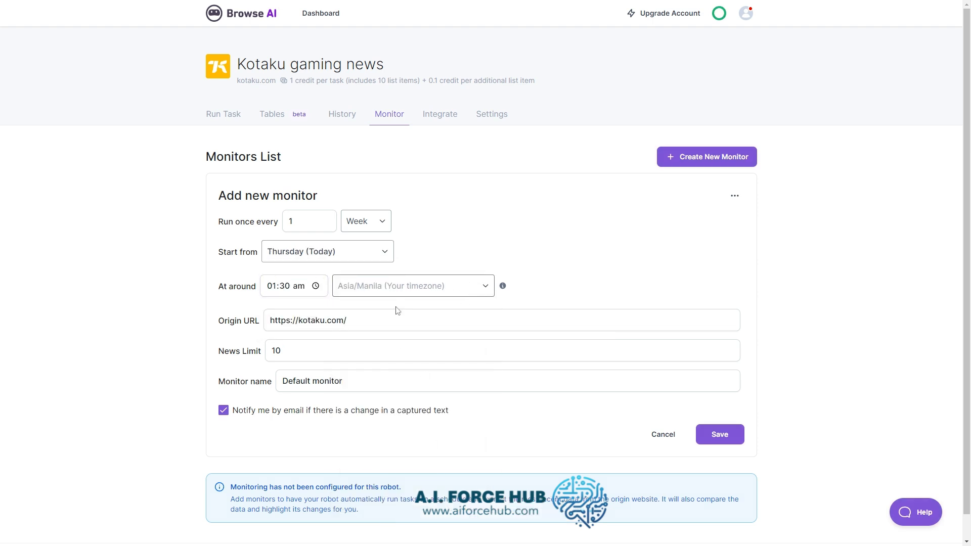
# - Name the monitor "News monitor" and save it
pyautogui.click(251, 382)
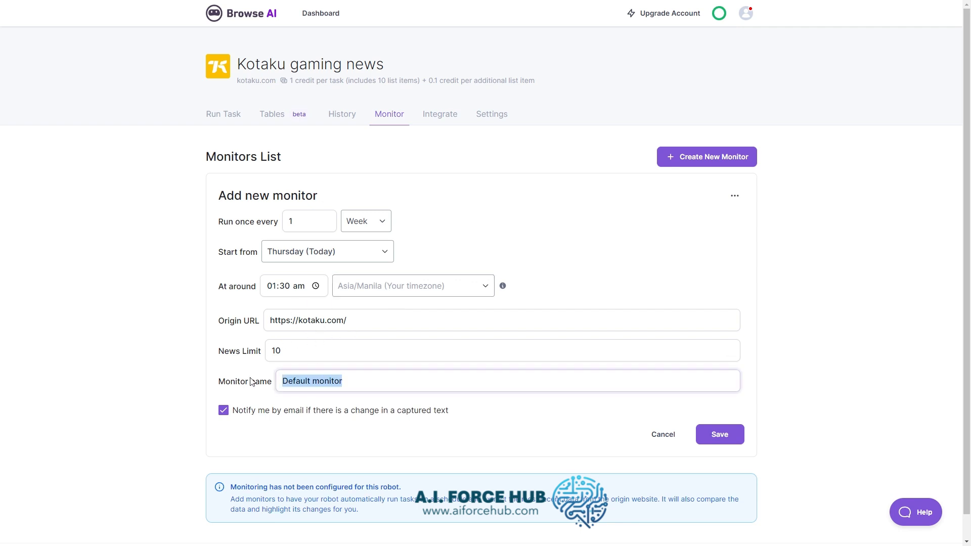
pyautogui.write('K')
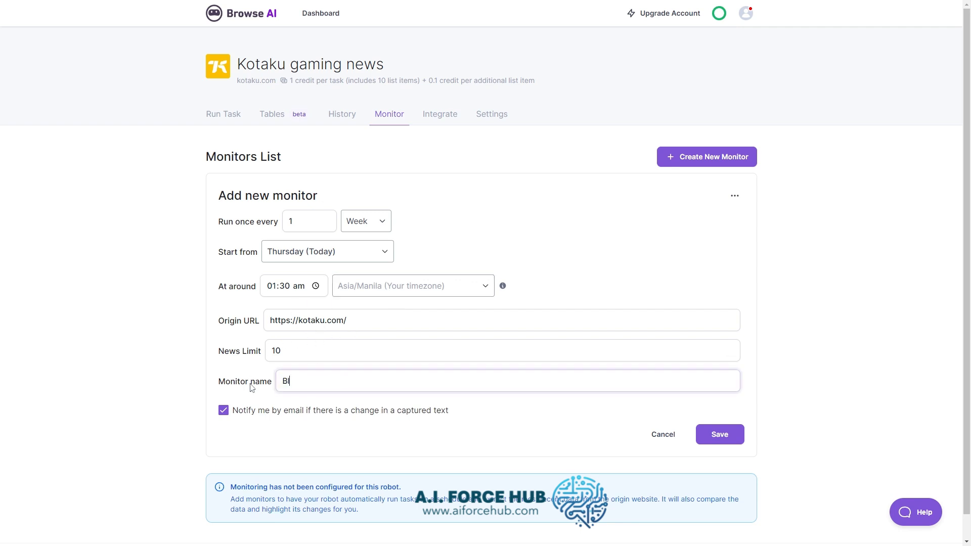
pyautogui.write('ews monitor')
pyautogui.click(733, 438)
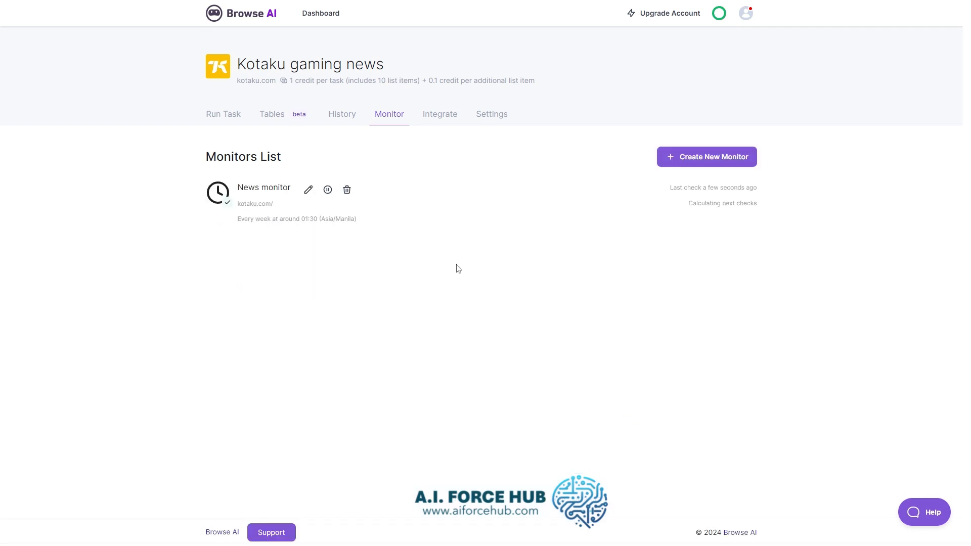
# - Review the robot's task history and the integrations available for it
pyautogui.click(351, 116)
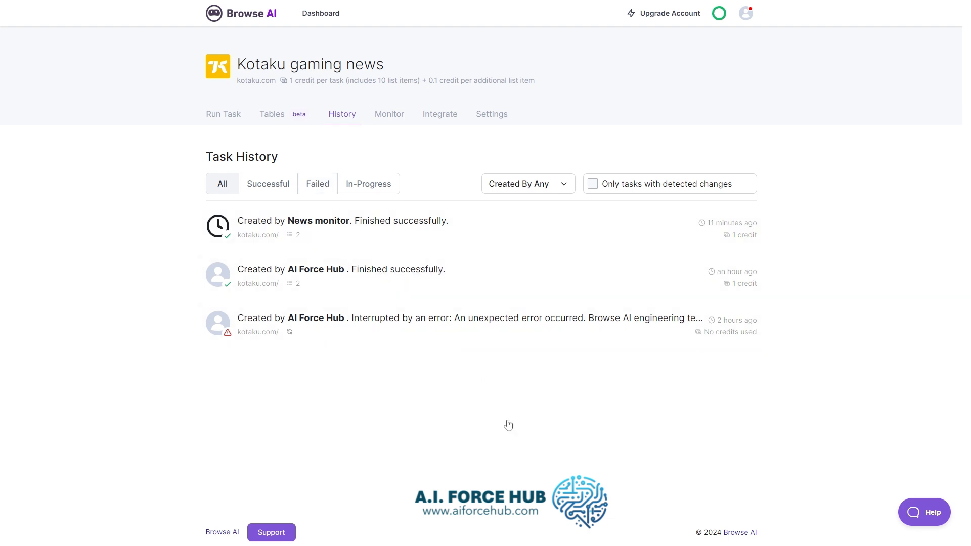
pyautogui.click(441, 116)
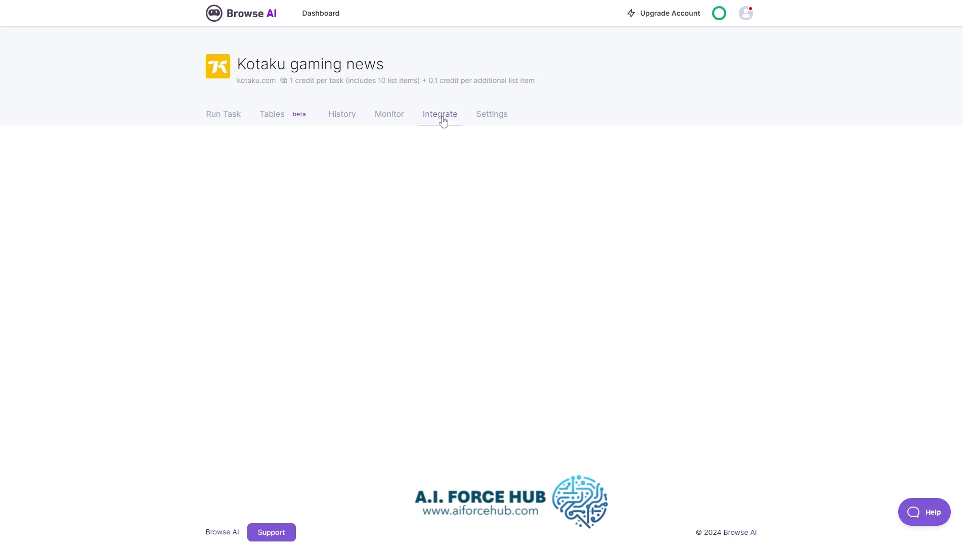
pyautogui.scroll(-2, 469, 234)
pyautogui.scroll(2, 440, 236)
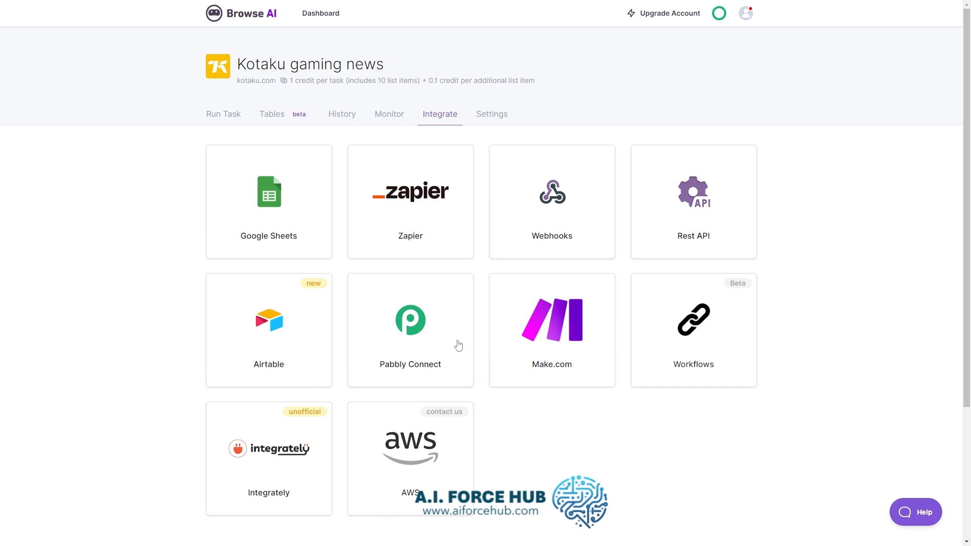
pyautogui.scroll(-3, 458, 345)
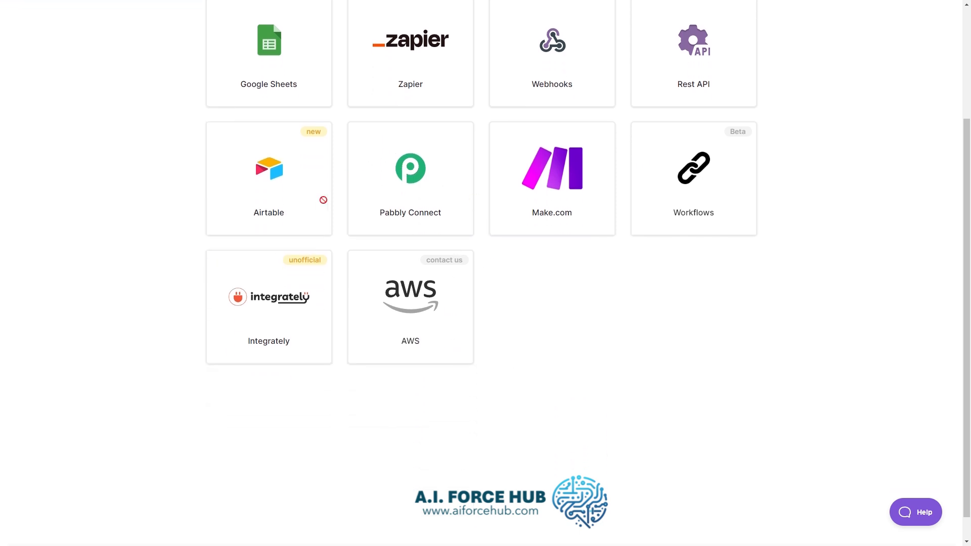
pyautogui.scroll(3, 323, 200)
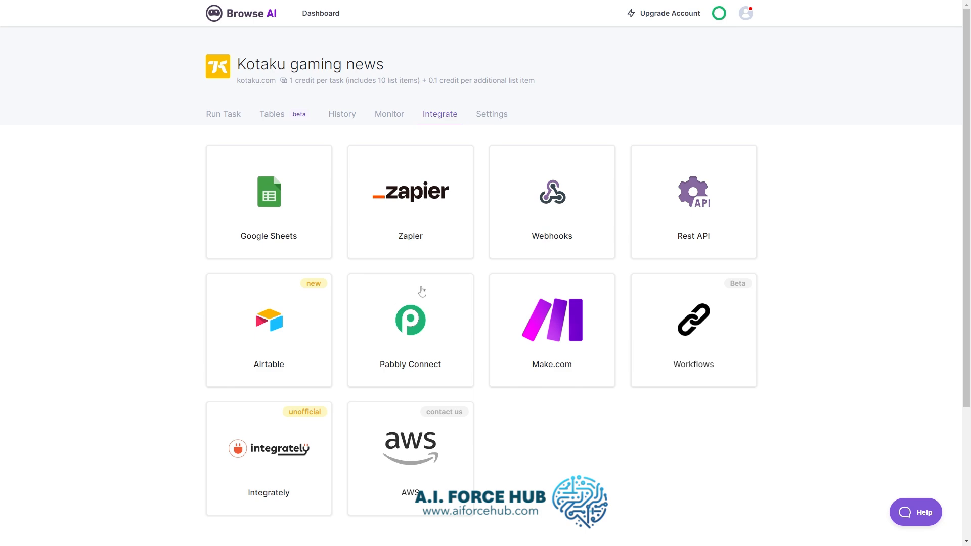
# - Look over the robot's settings and its extracted data tables, and return to the task-running page
pyautogui.click(488, 115)
pyautogui.scroll(-2, 464, 229)
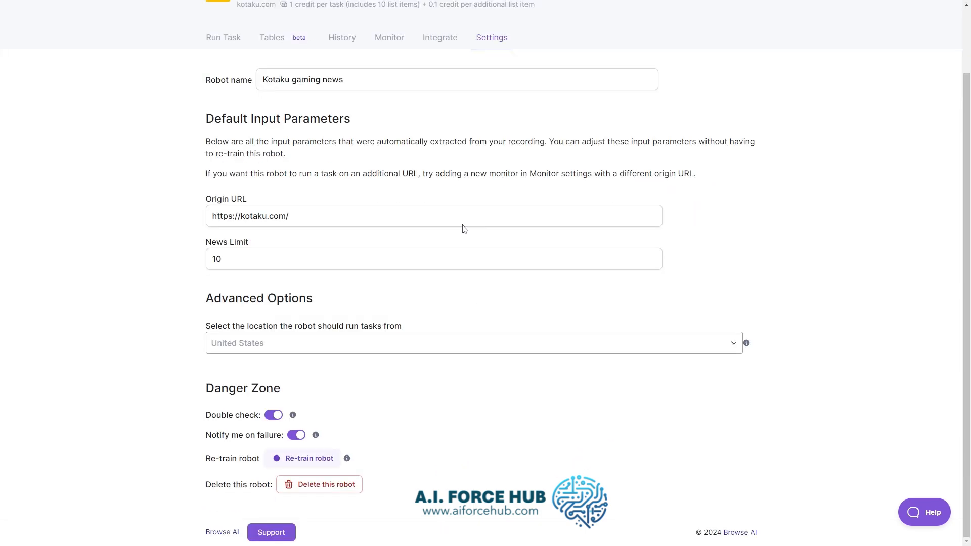
pyautogui.scroll(2, 465, 229)
pyautogui.click(299, 114)
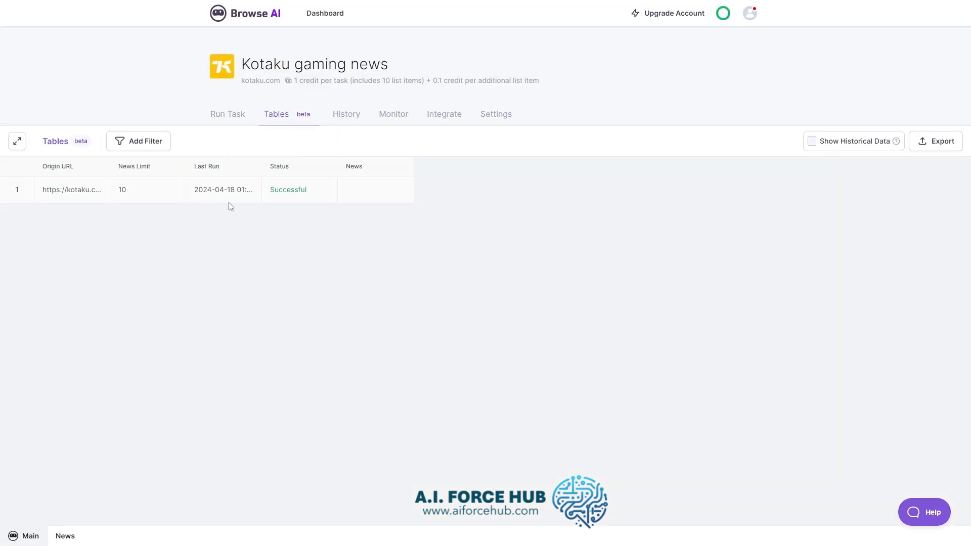
pyautogui.click(227, 114)
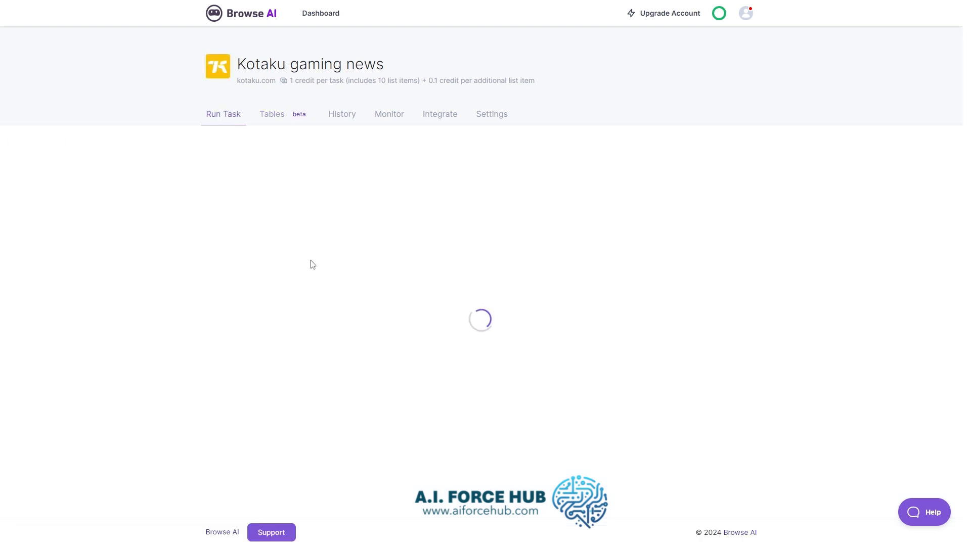